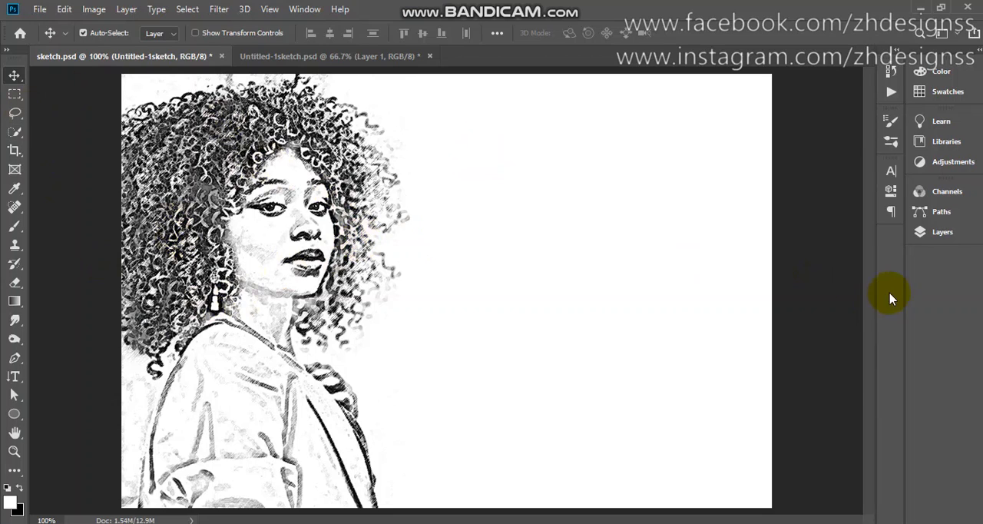
Compare the two sketch artworks in sketch.psd by hiding and reshowing the Untitled-1sketch layer
click(942, 235)
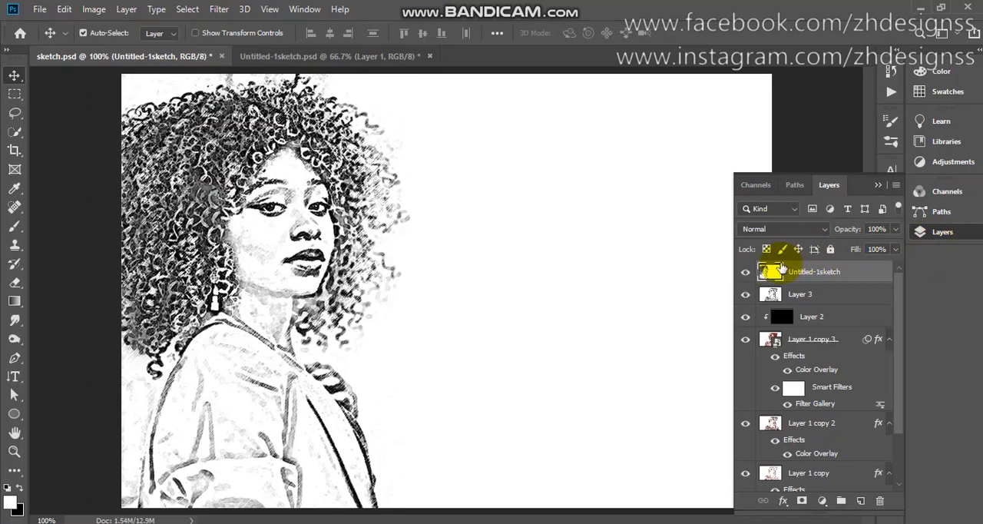
click(744, 274)
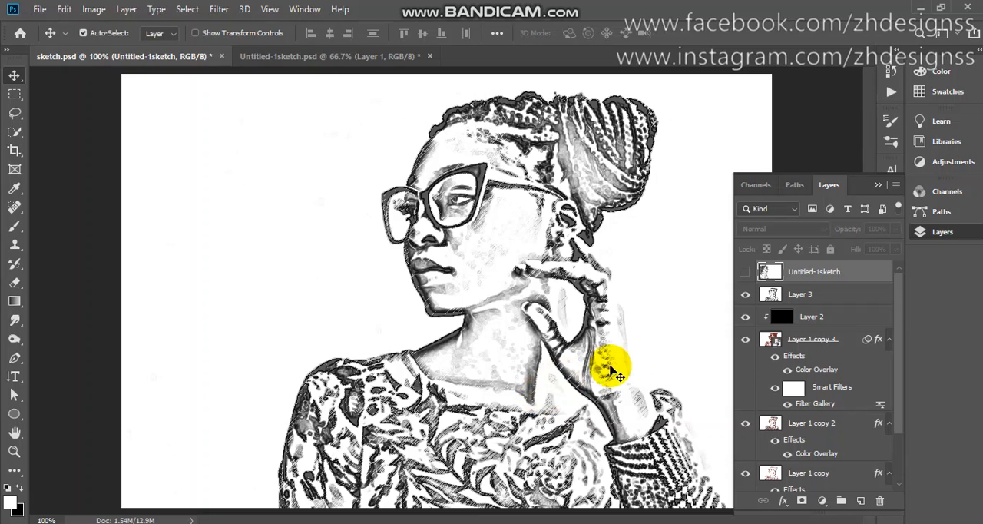
click(744, 274)
click(743, 275)
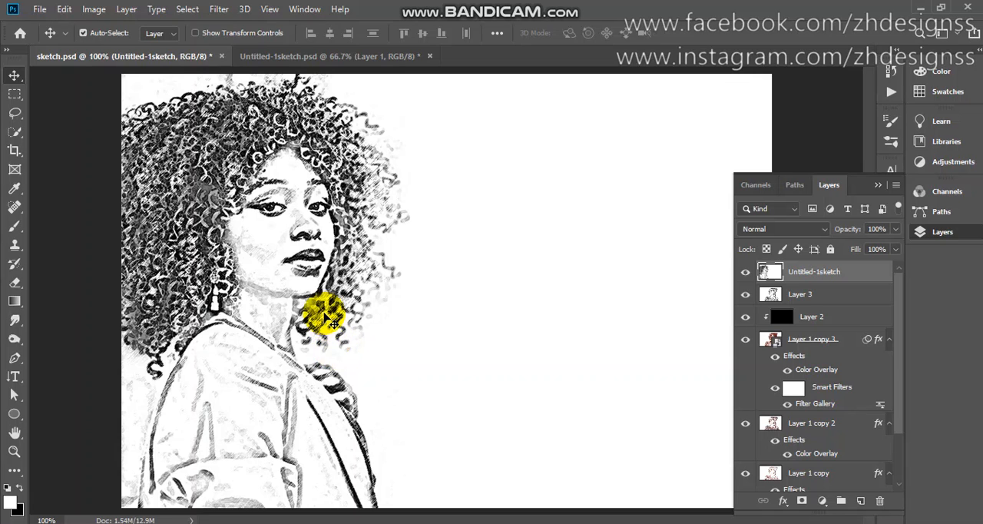
In Untitled-1sketch.psd, duplicate the photo layer and convert the copy with the default Black & White adjustment
click(359, 59)
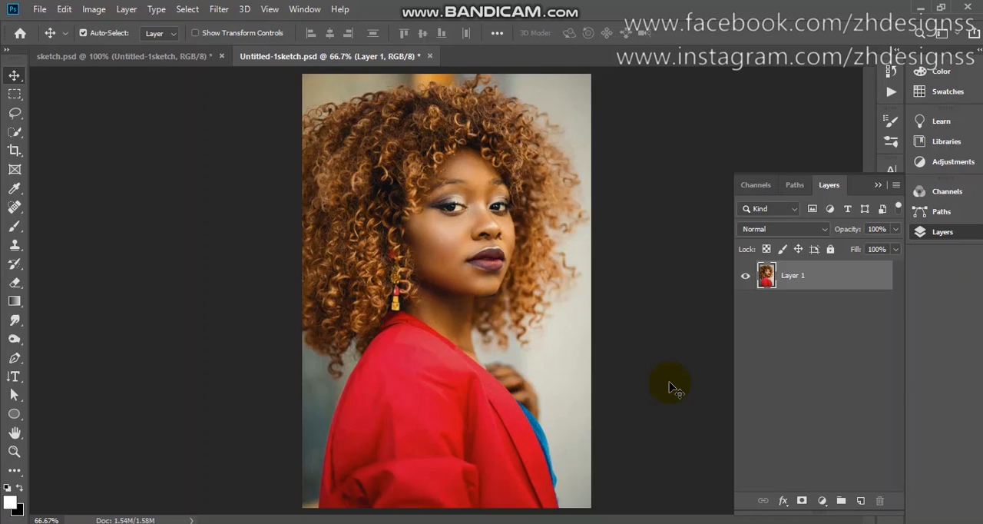
key(ctrl+j)
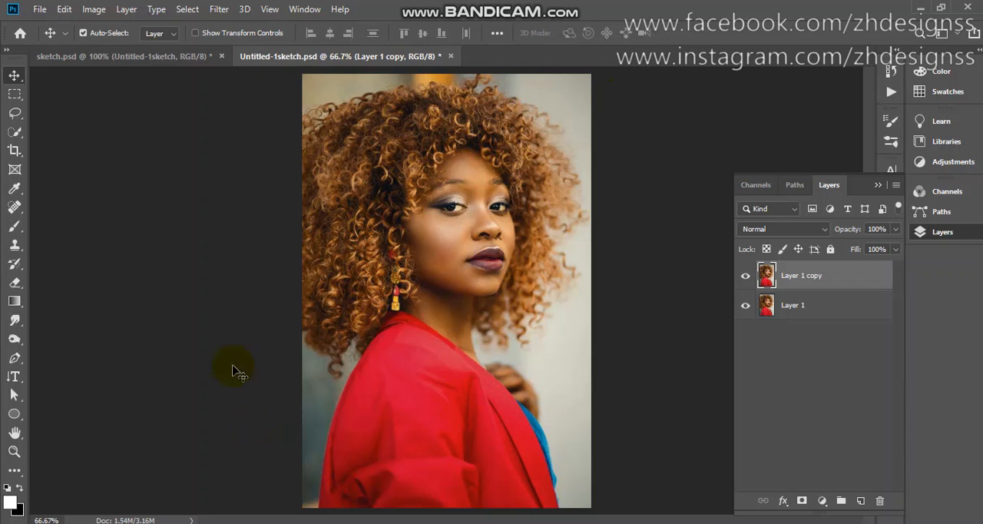
click(107, 13)
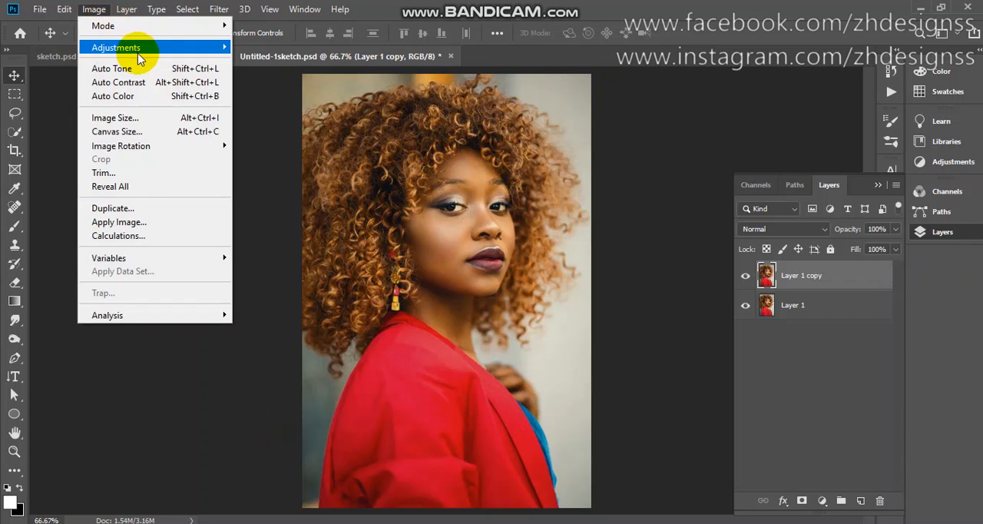
mouse_move(136, 49)
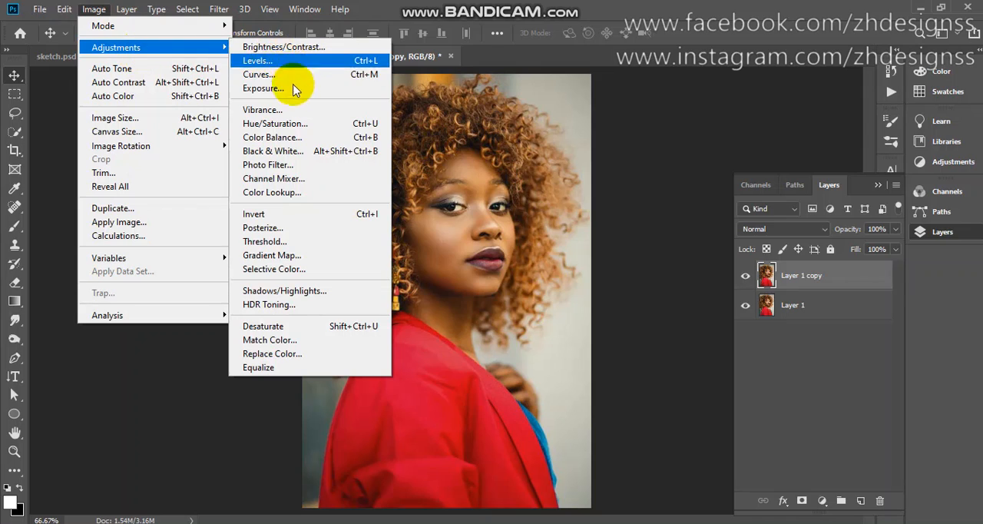
click(311, 156)
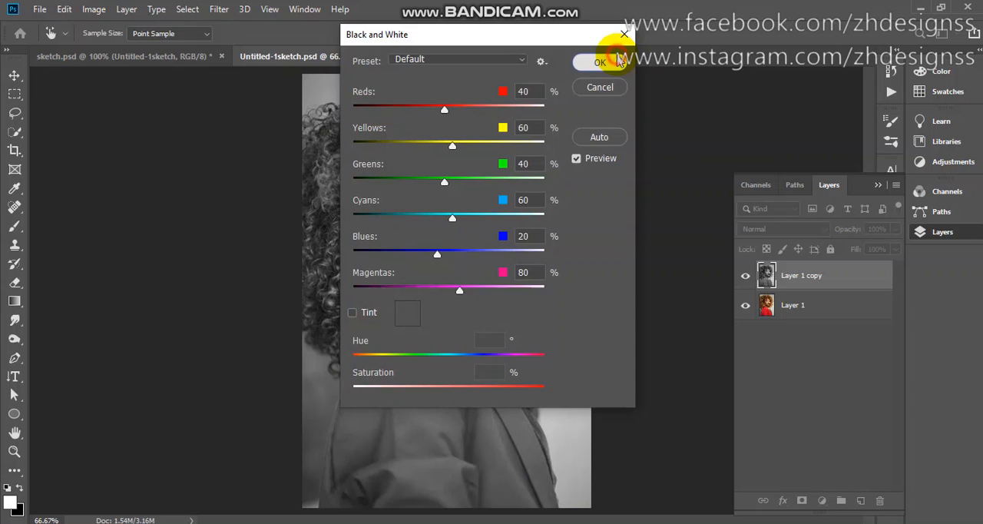
click(599, 63)
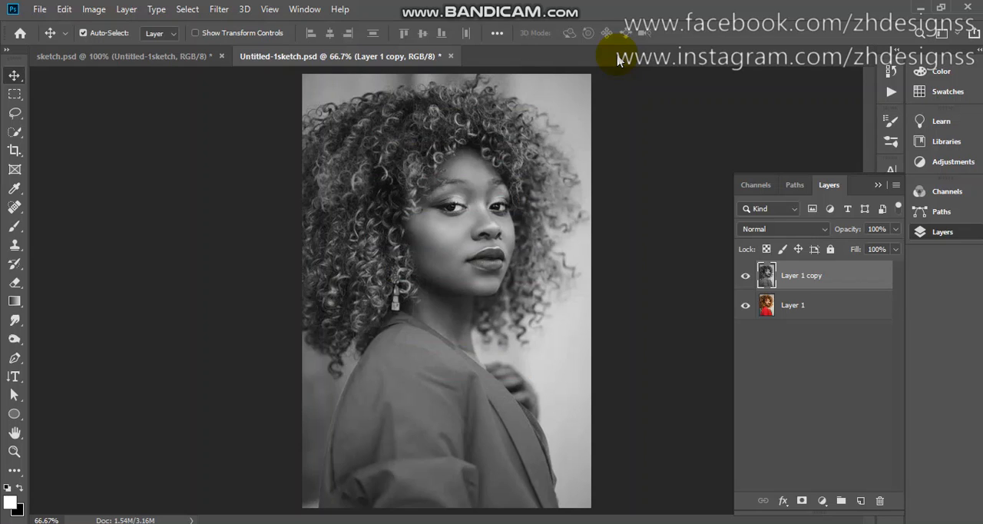
Duplicate the black-and-white layer, apply the Photocopy filter with Detail 7 and Darkness 8, and invert the result
key(ctrl+j)
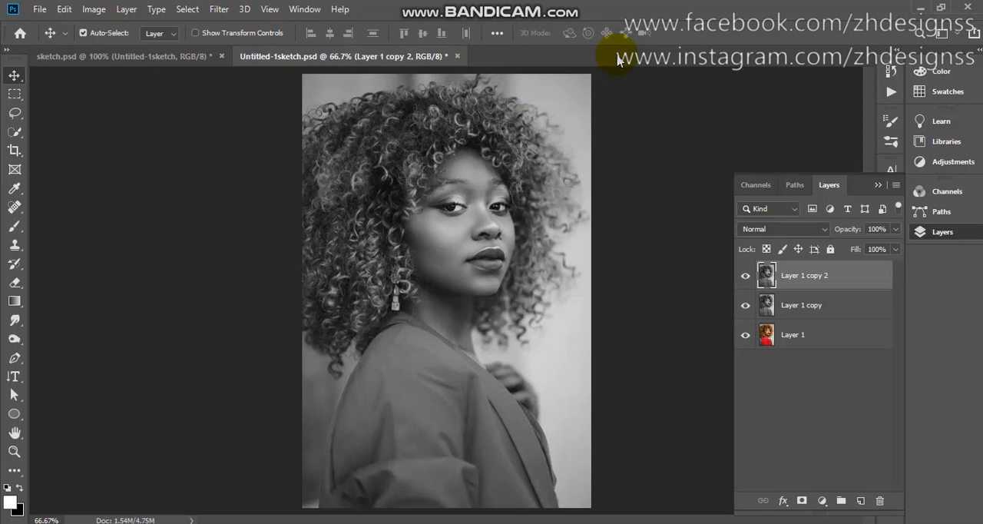
click(228, 9)
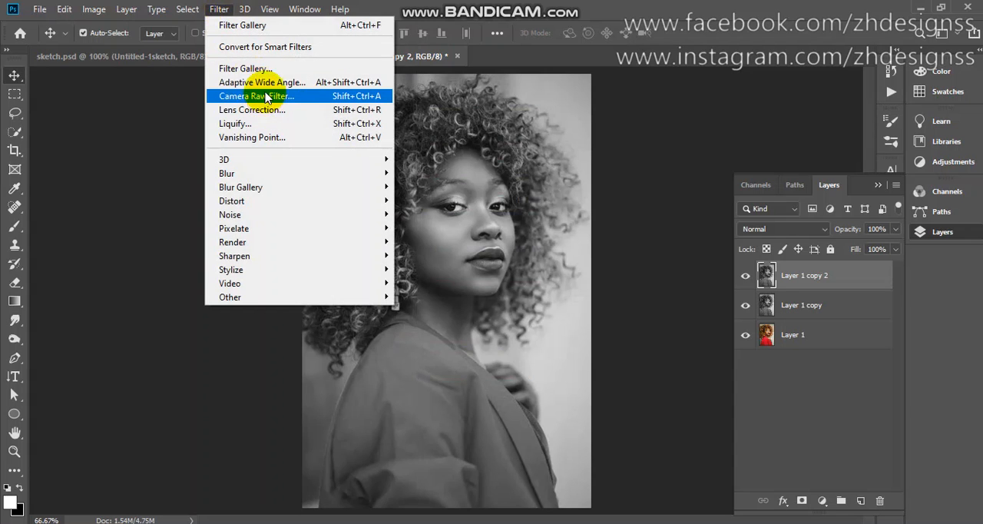
click(257, 69)
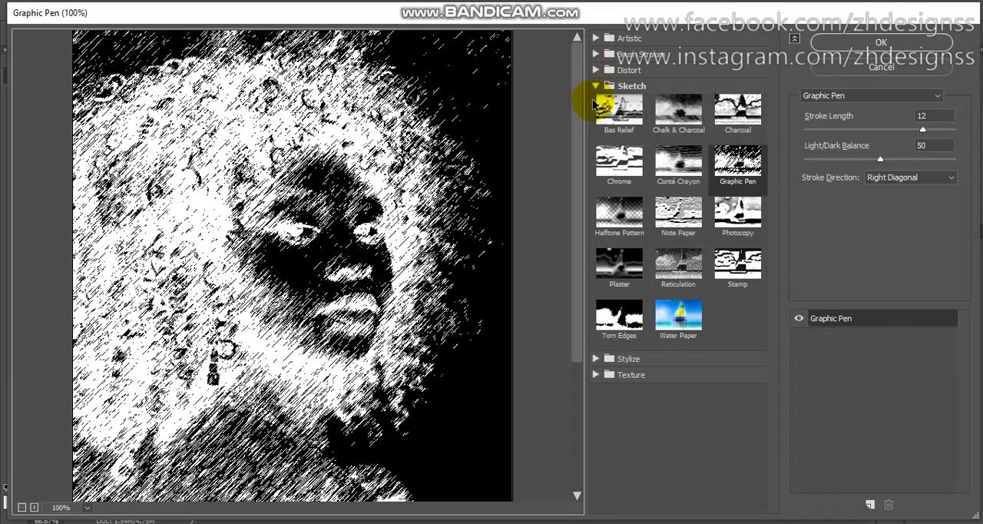
click(738, 220)
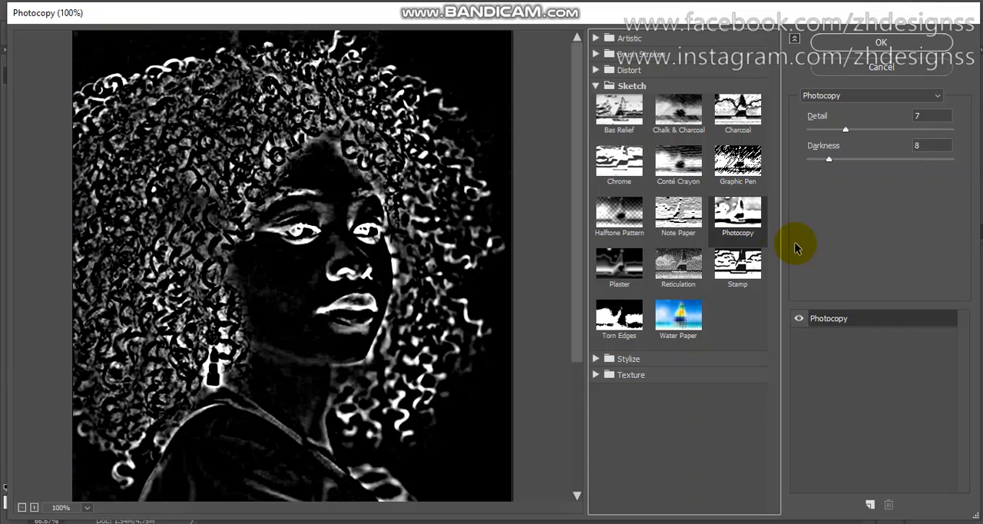
click(881, 44)
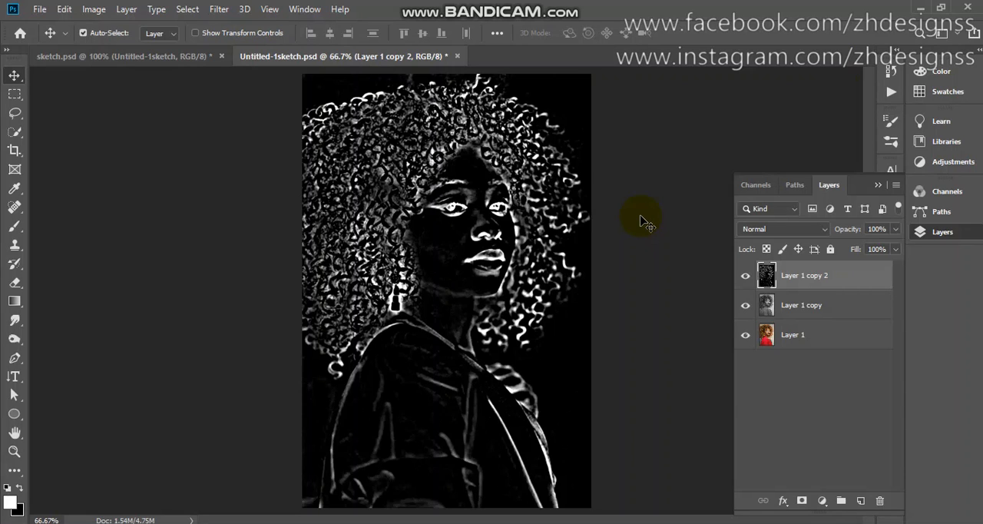
key(ctrl+i)
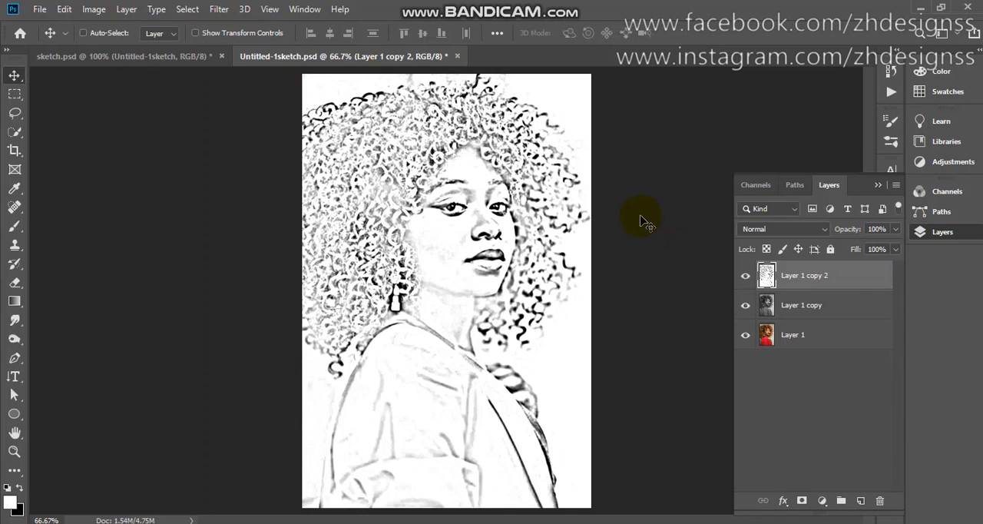
Duplicate Layer 1 copy, move the duplicate to the top of the layer stack, and apply the Find Edges filter to it
click(836, 305)
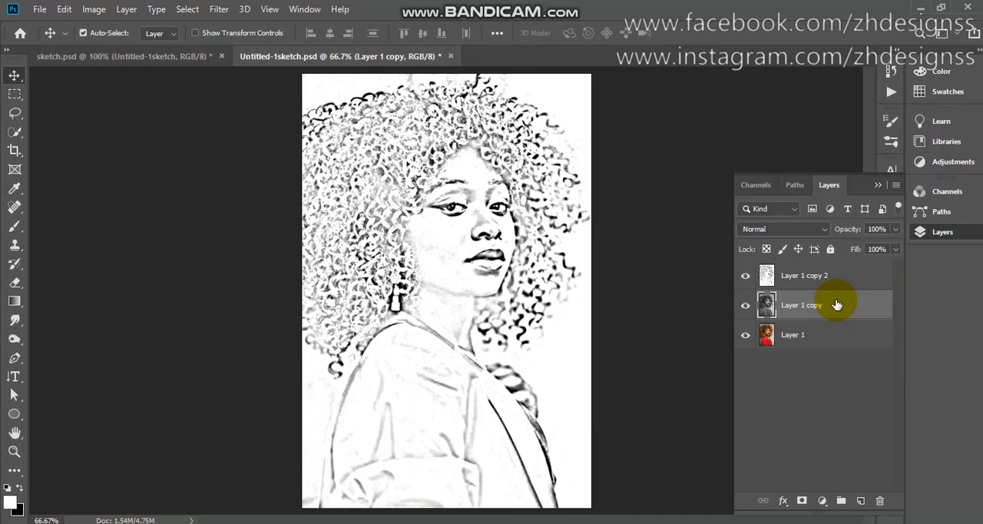
key(ctrl+j)
drag(835, 305, 831, 266)
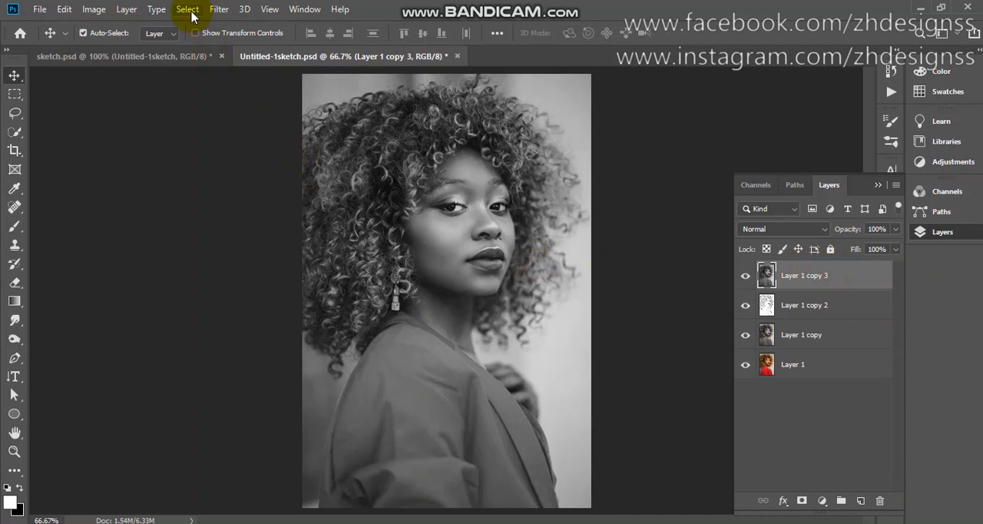
click(219, 10)
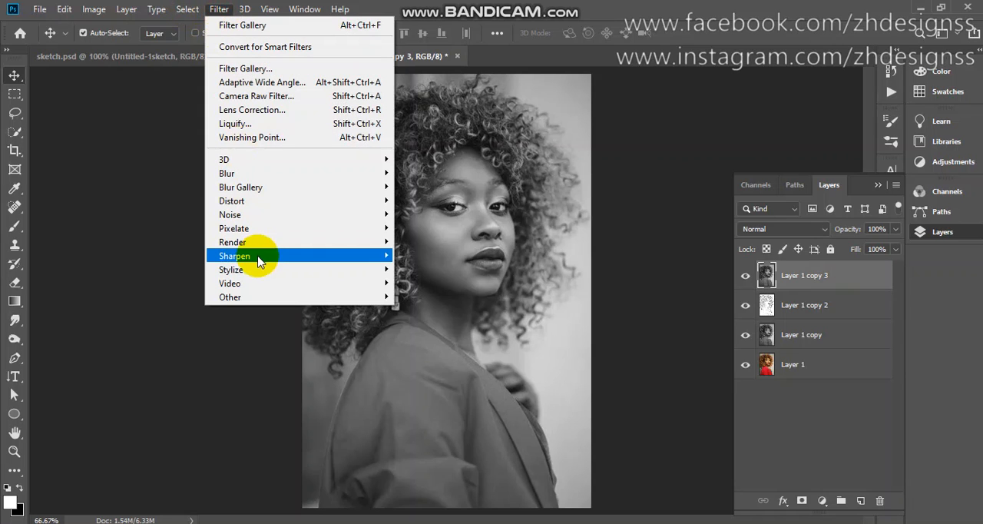
mouse_move(259, 272)
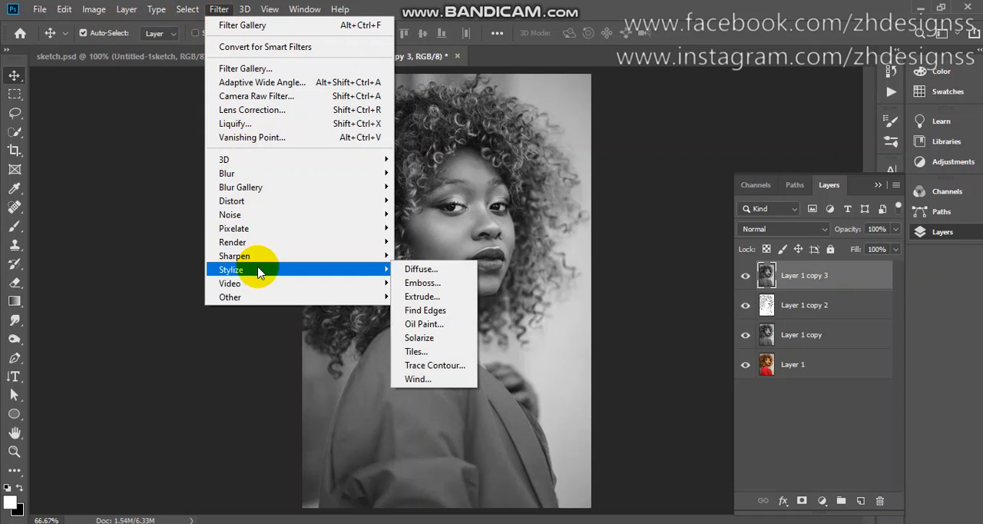
click(439, 314)
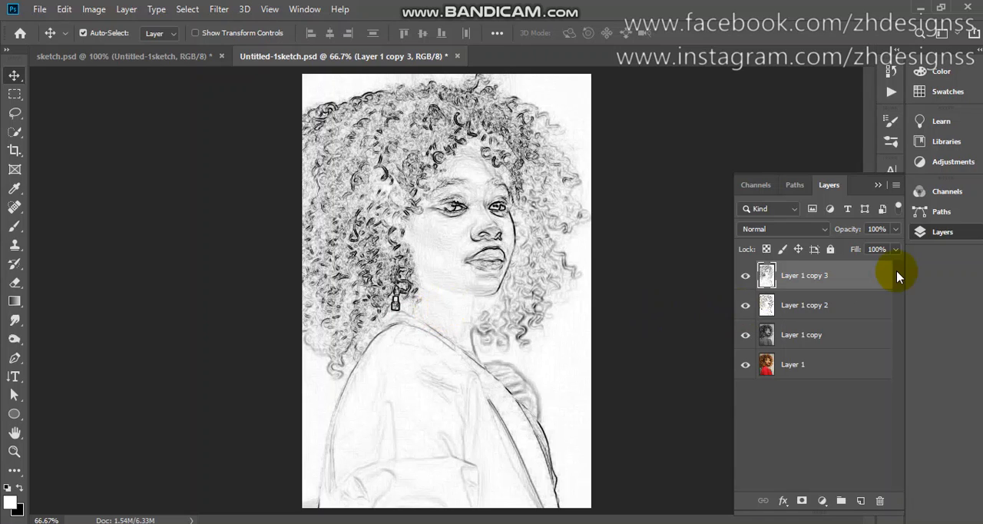
Set the opacity of the Find Edges layer to 40%
click(884, 229)
drag(884, 229, 865, 234)
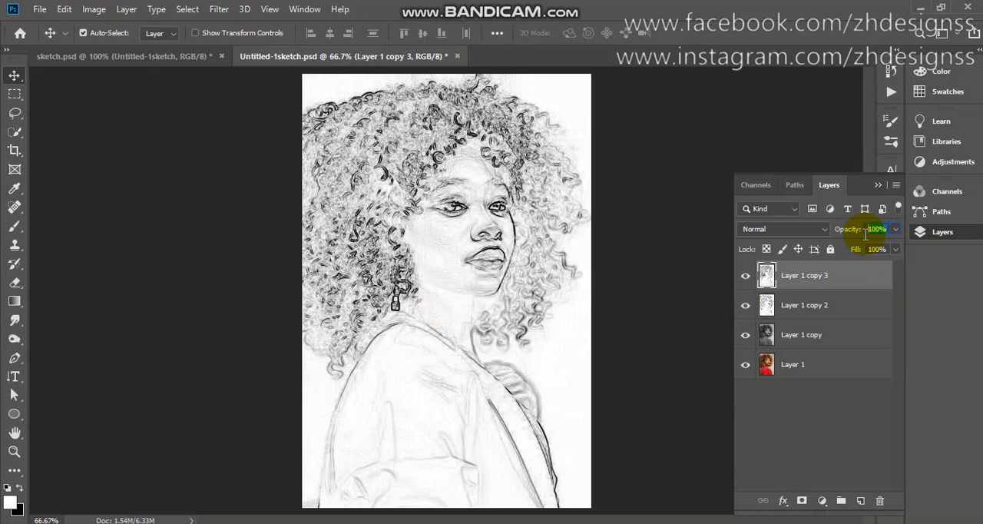
text(40)
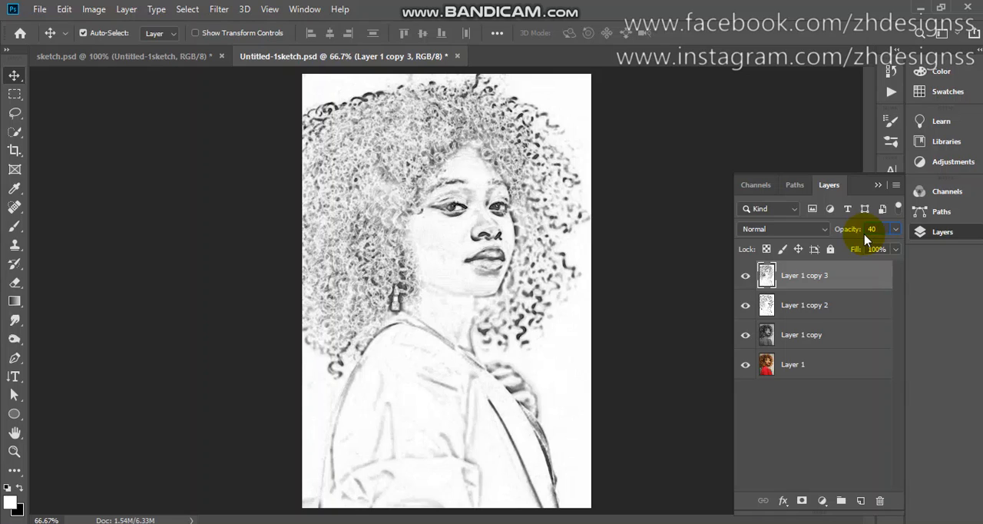
key(Return)
Duplicate Layer 1 copy to the top of the stack and apply Graphic Pen with Stroke Length 12, Light/Dark Balance 50, Right Diagonal
click(852, 336)
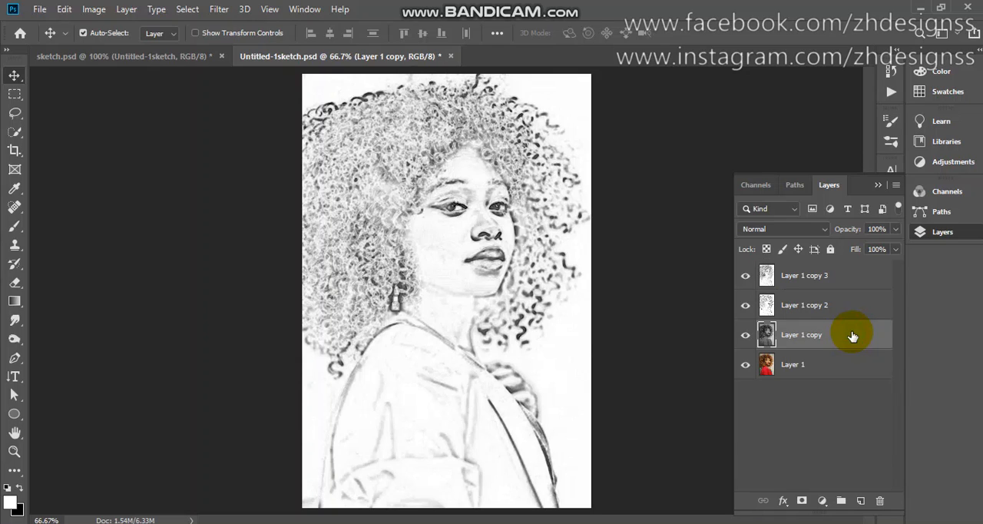
key(ctrl+j)
drag(852, 336, 844, 269)
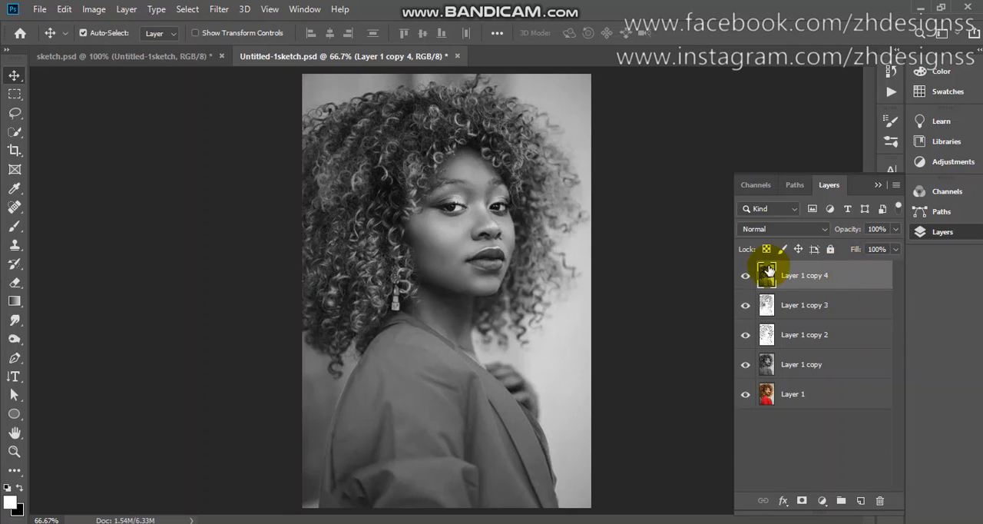
click(219, 9)
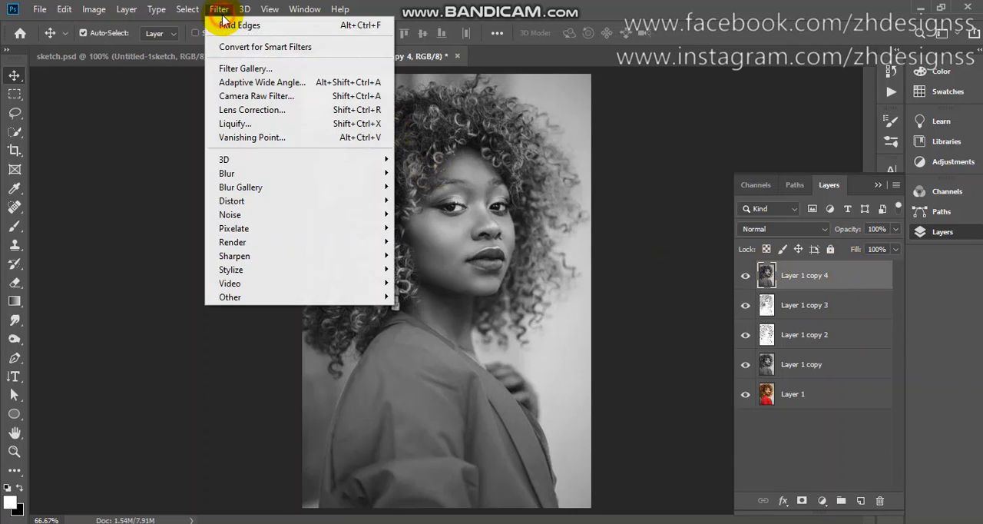
click(273, 69)
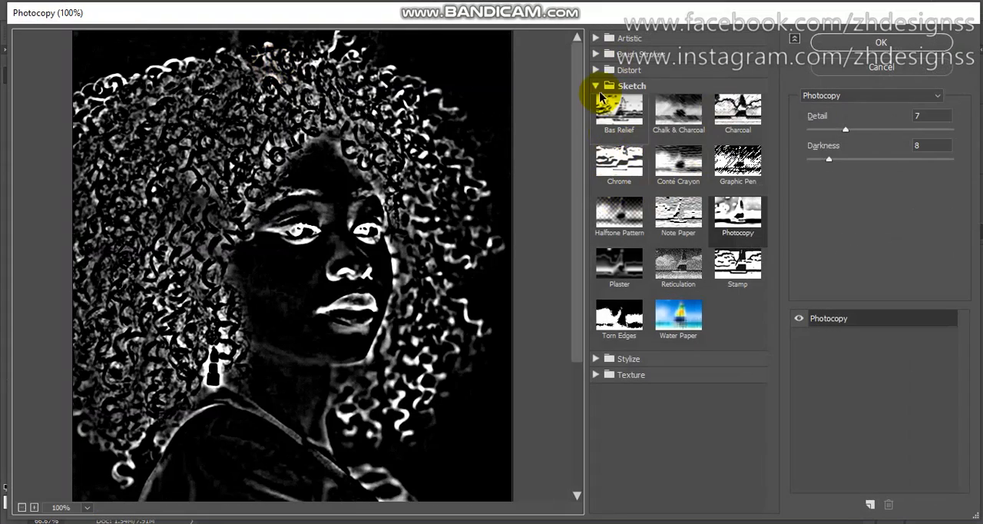
click(738, 173)
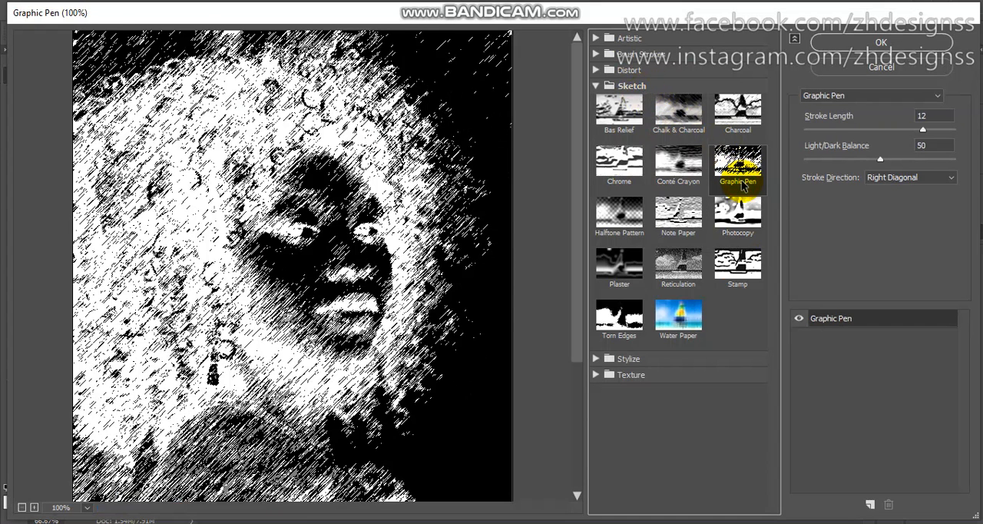
click(877, 46)
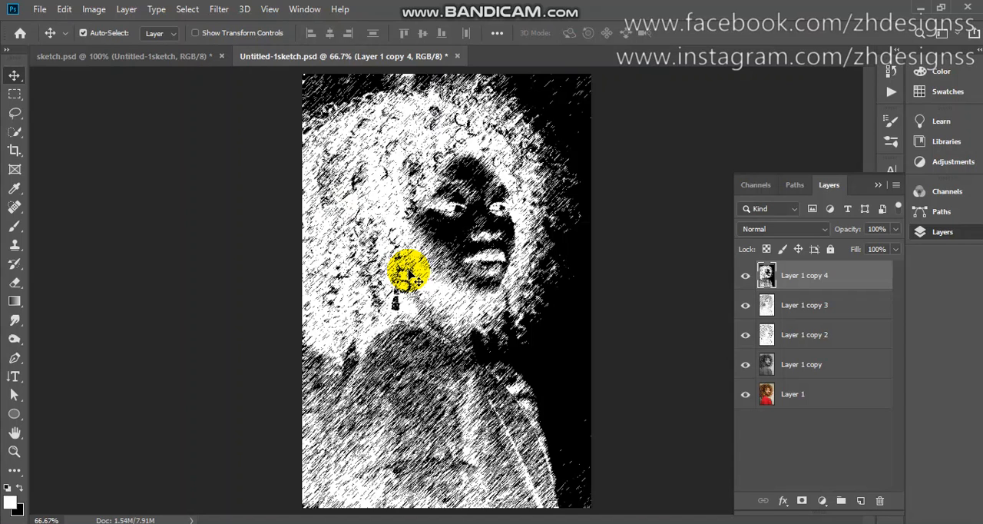
Invert the Graphic Pen layer and set its blend mode to Soft Light
key(ctrl+i)
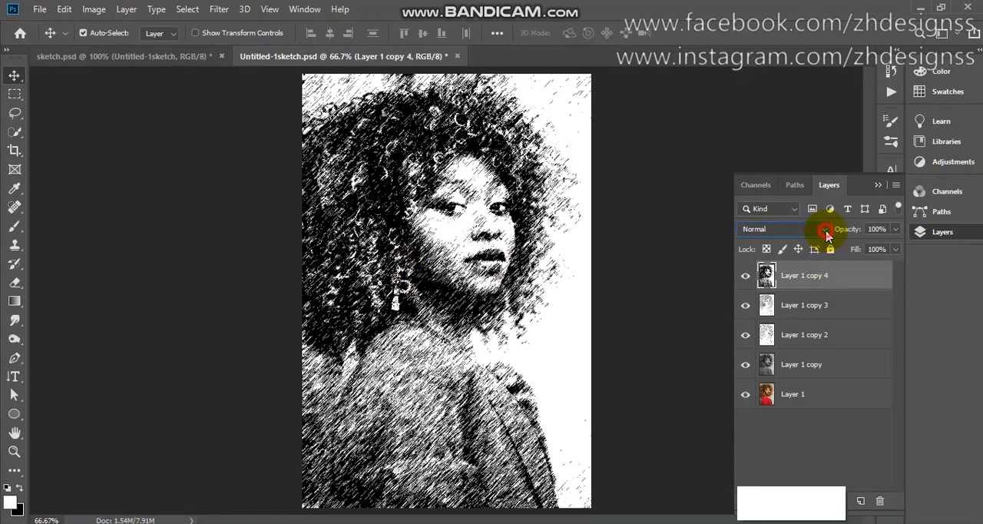
click(798, 229)
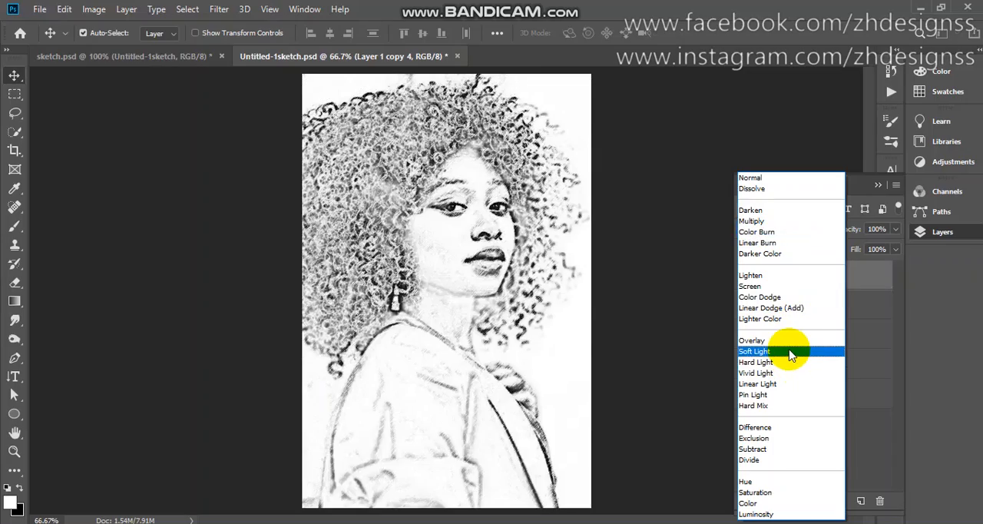
click(791, 353)
Examine the pen strokes on the face up close by hiding and reshowing Layer 1 copy 4, then fit the image on screen
key(ctrl+plus)
key(ctrl+plus)
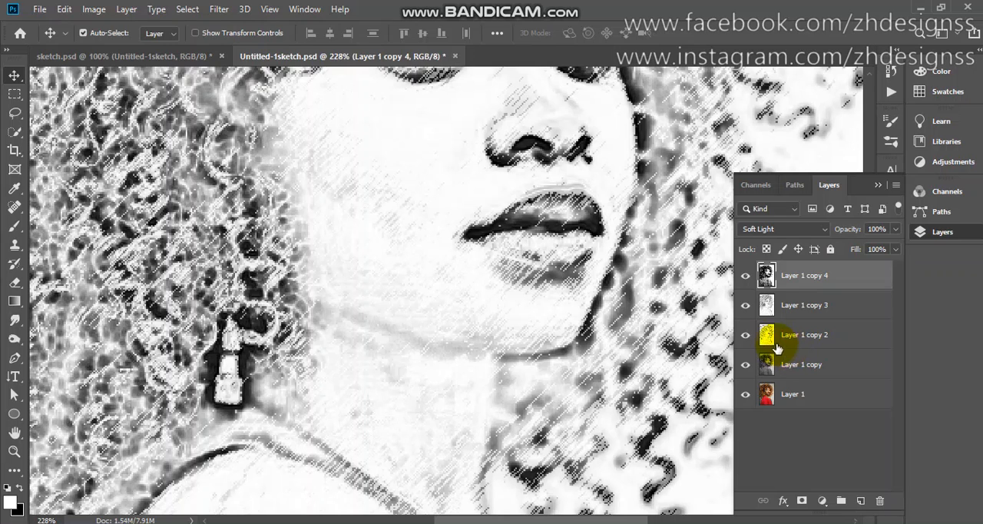
click(747, 275)
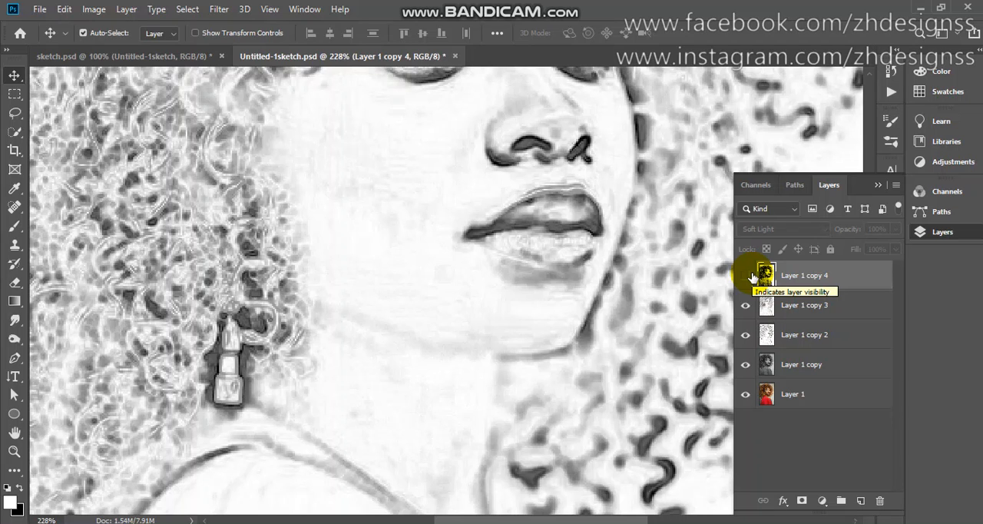
click(745, 275)
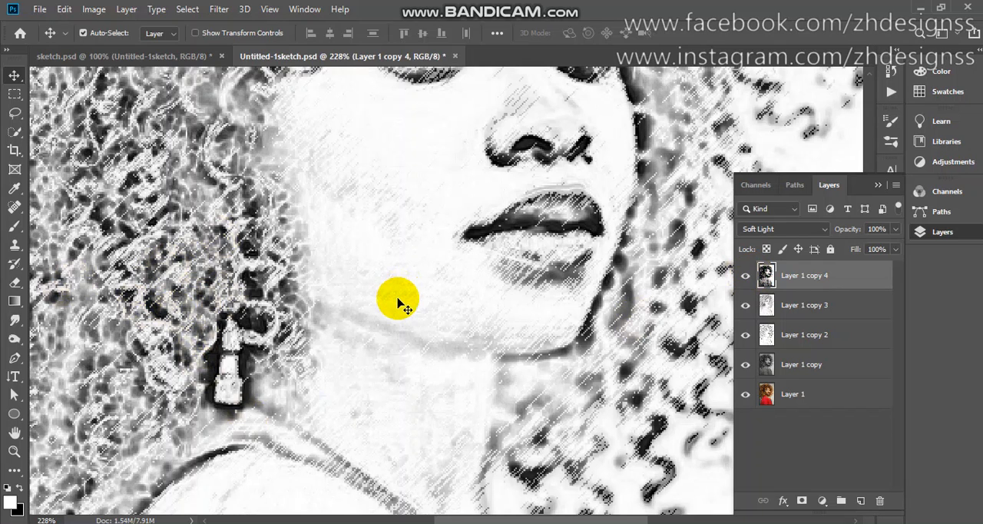
key(ctrl+0)
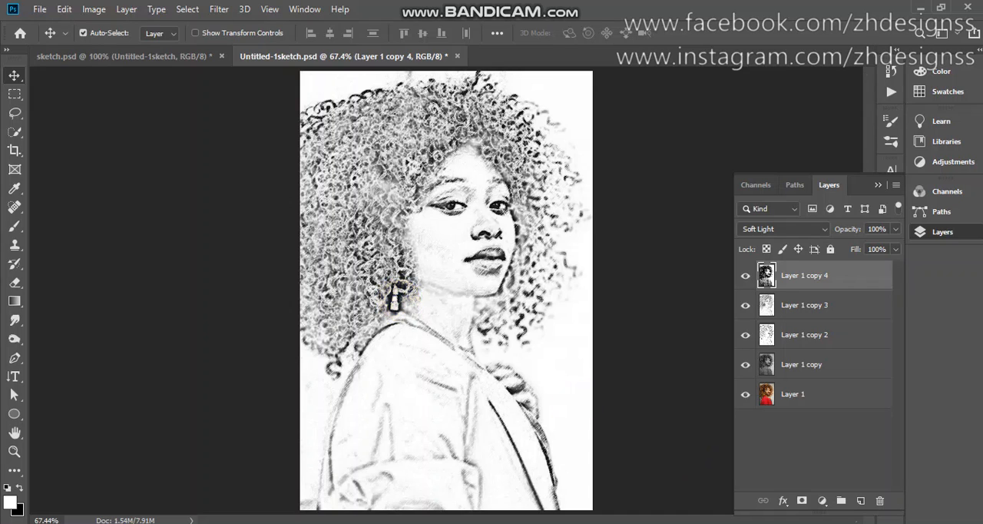
Duplicate Layer 1 copy and move the duplicate to the top of the layer stack
click(836, 366)
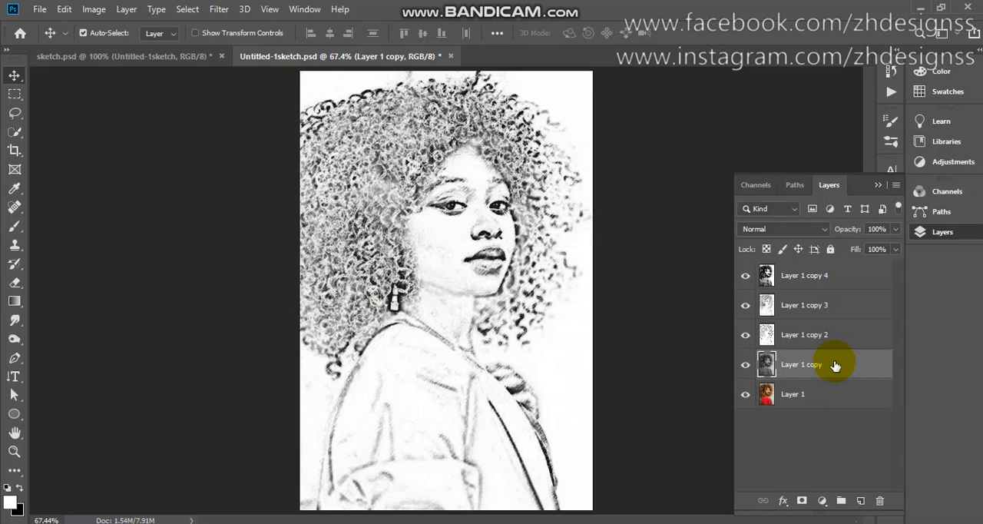
key(ctrl+j)
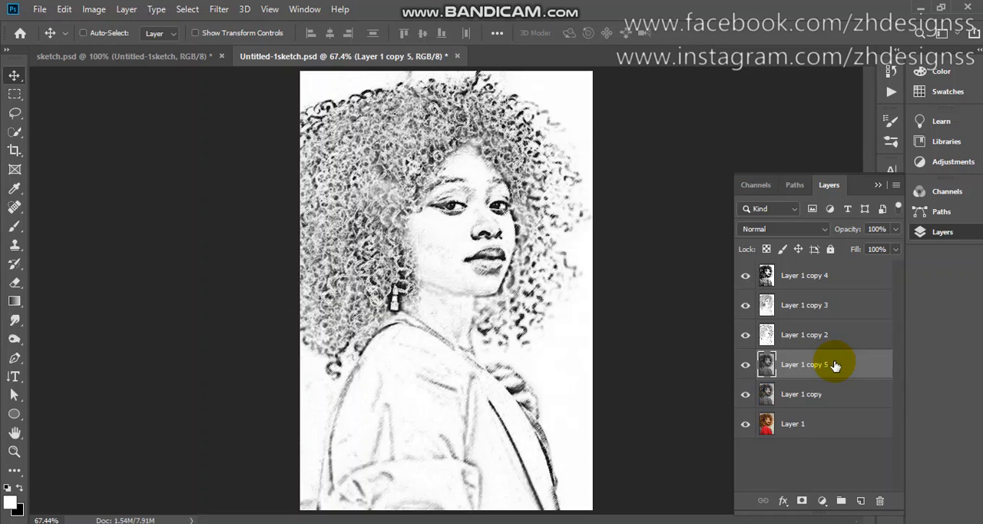
drag(835, 364, 834, 258)
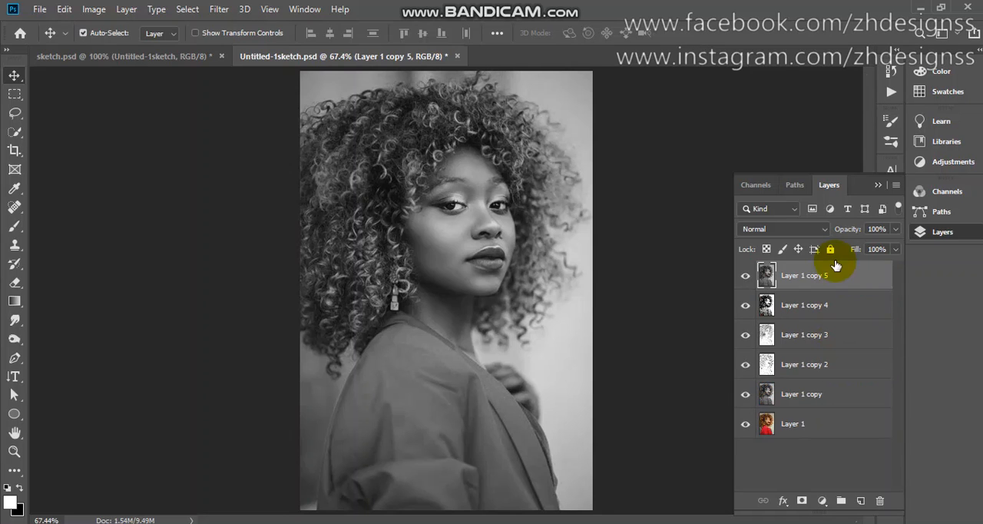
Apply the Graphic Pen filter to Layer 1 copy 5 with Stroke Length 10, Light/Dark Balance 38 and Right Diagonal direction
click(220, 9)
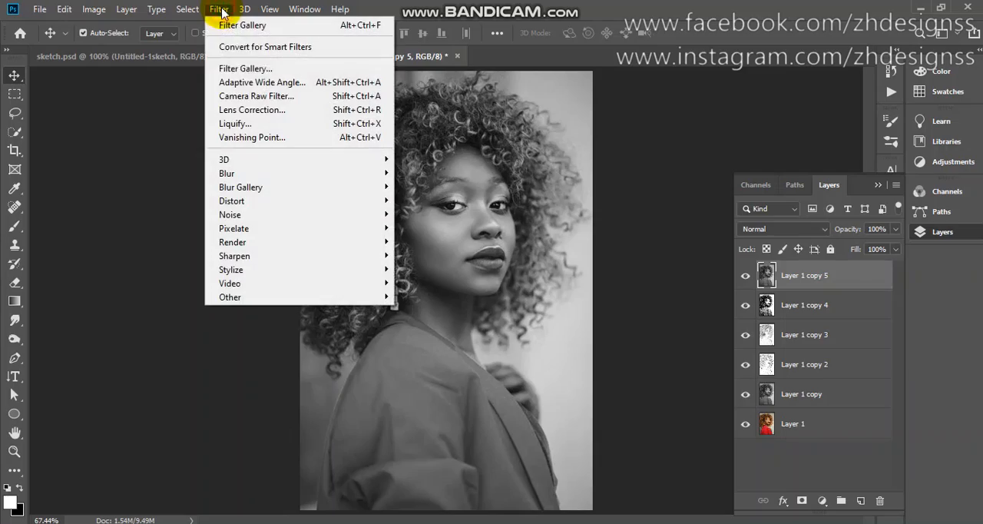
click(244, 69)
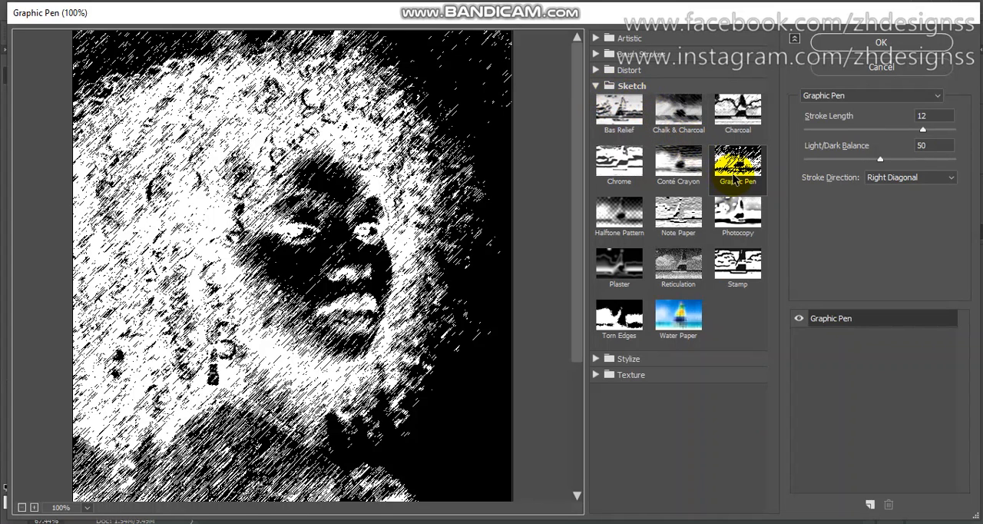
click(735, 180)
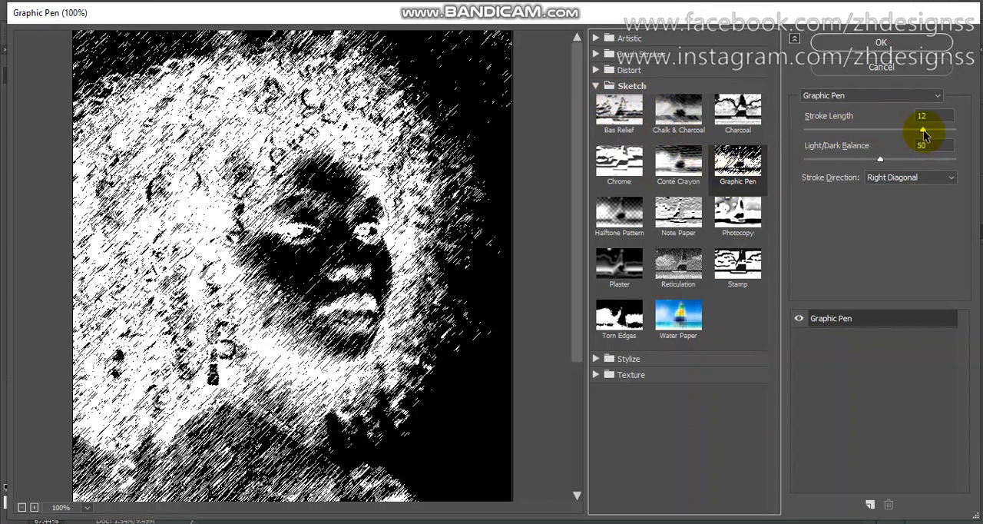
mouse_move(923, 135)
mouse_down()
mouse_move(883, 132)
mouse_move(905, 135)
mouse_move(861, 162)
mouse_up()
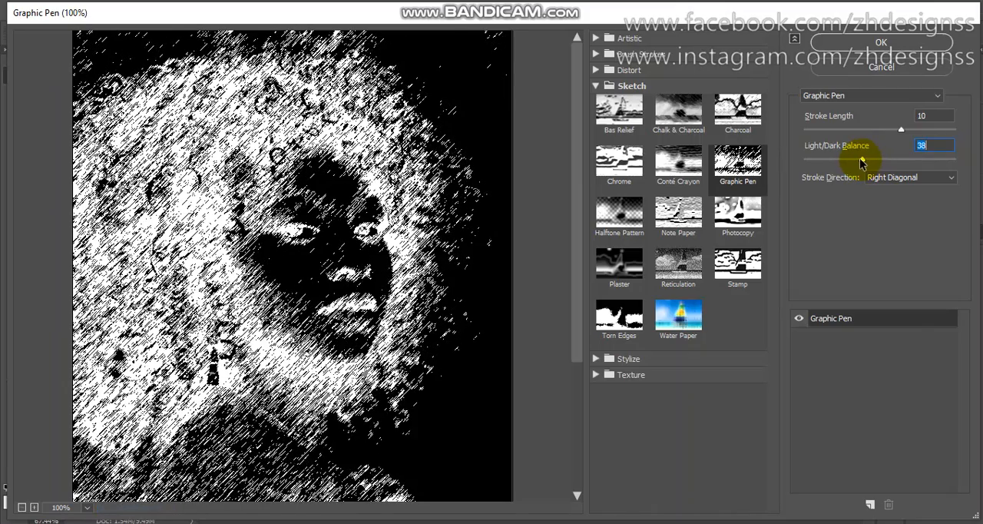
click(881, 43)
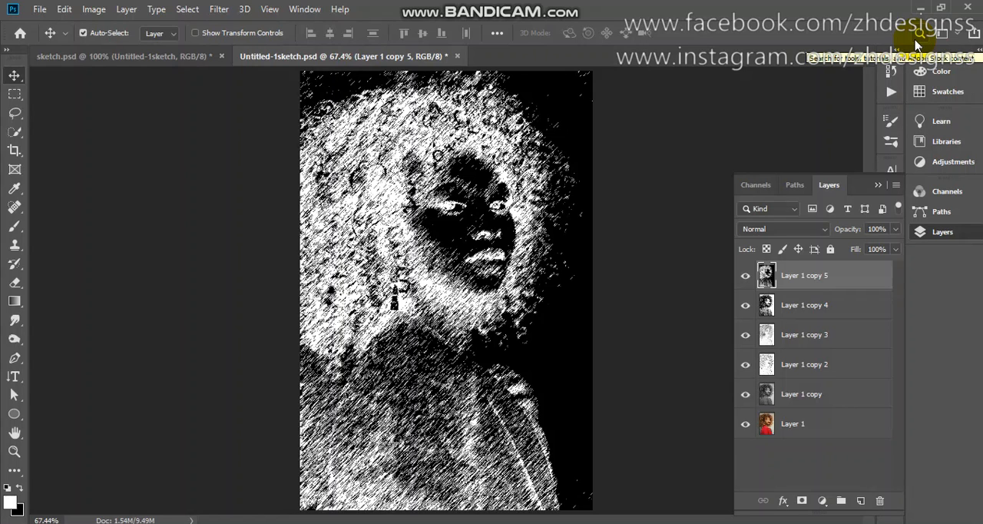
Invert the colors of Layer 1 copy 5 and add a black layer mask that hides the whole layer
key(ctrl+i)
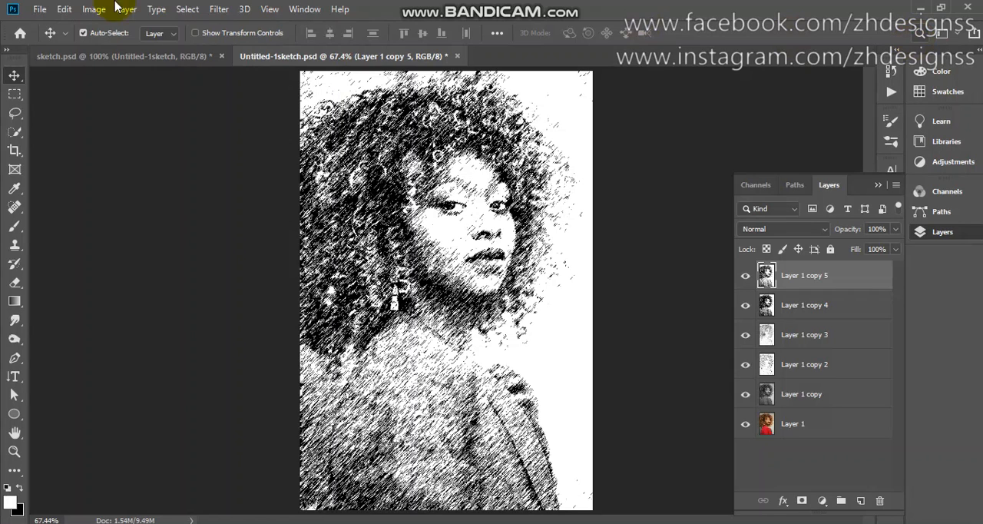
click(90, 10)
mouse_move(117, 47)
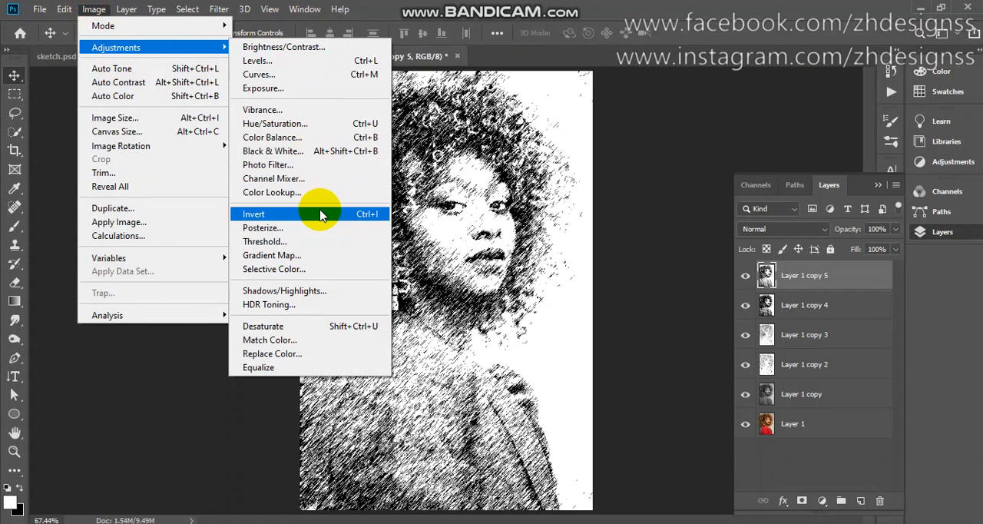
click(446, 226)
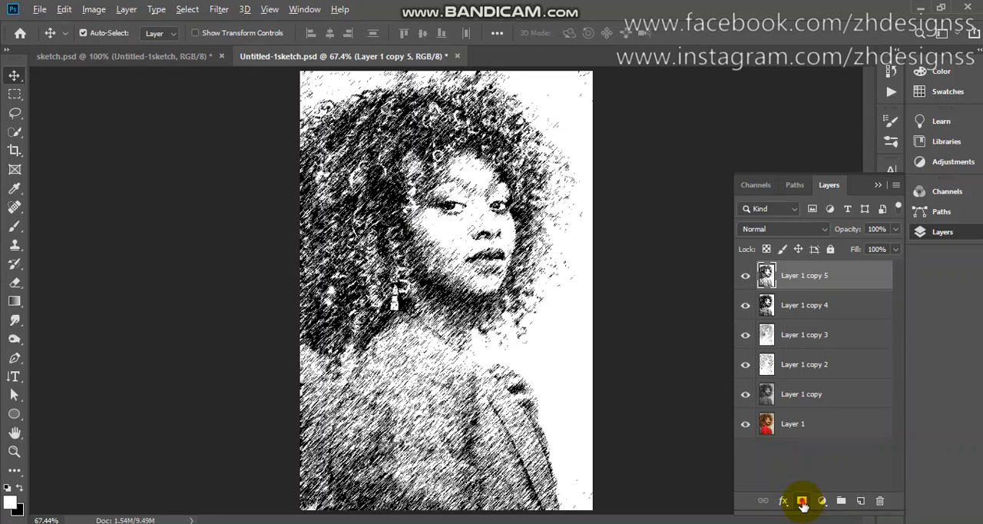
alt+click(802, 505)
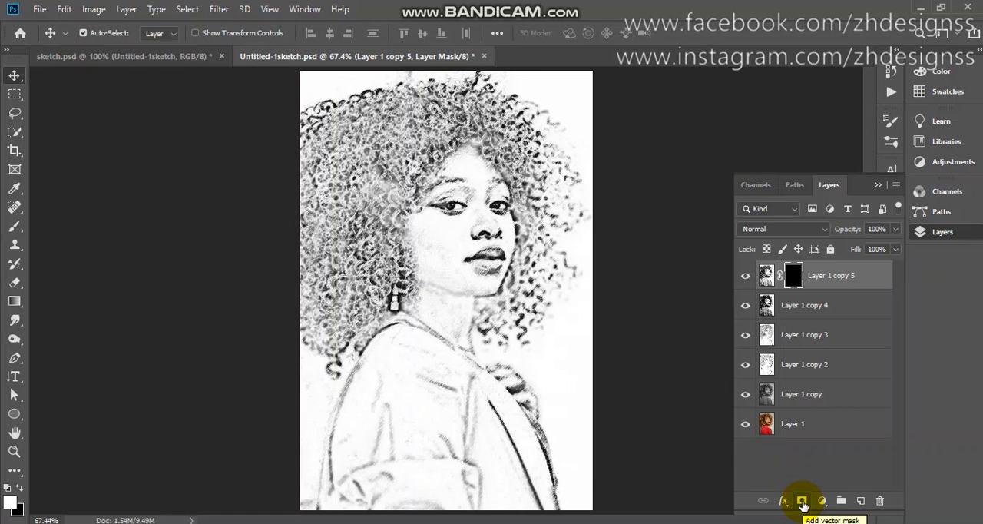
Paint white with the Brush on the mask of Layer 1 copy 5 to reveal the pen strokes over the hair
key(b)
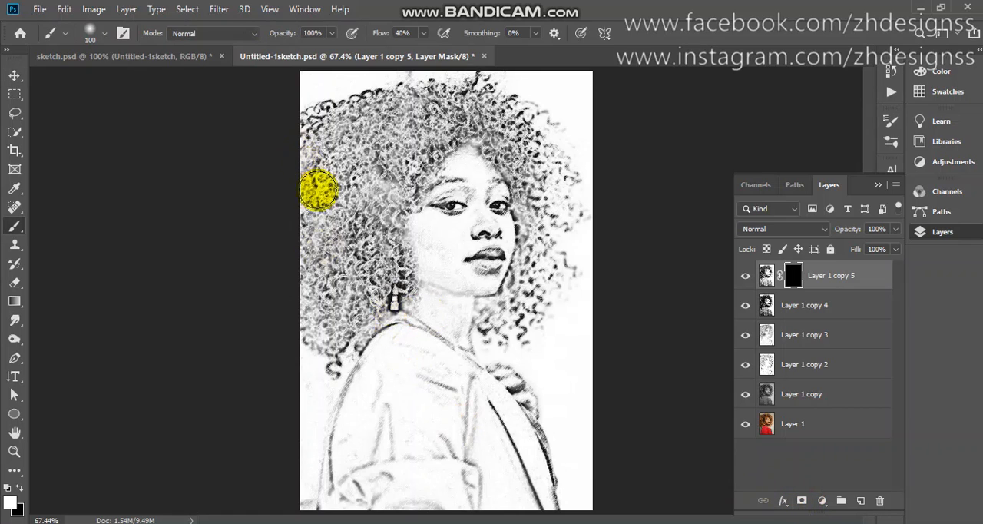
click(7, 487)
click(19, 487)
click(421, 122)
mouse_move(421, 122)
mouse_down()
mouse_move(388, 126)
mouse_move(351, 148)
mouse_move(350, 132)
mouse_move(336, 130)
mouse_move(370, 112)
mouse_move(386, 111)
mouse_move(318, 141)
mouse_move(294, 259)
mouse_move(336, 211)
mouse_move(355, 208)
mouse_move(327, 330)
mouse_move(339, 336)
mouse_move(382, 265)
mouse_move(384, 175)
mouse_move(356, 206)
mouse_move(344, 182)
mouse_move(327, 215)
mouse_move(364, 280)
mouse_move(313, 142)
mouse_move(351, 117)
mouse_move(383, 121)
mouse_move(407, 172)
mouse_move(453, 112)
mouse_move(422, 105)
mouse_move(441, 100)
mouse_move(429, 106)
mouse_move(526, 123)
mouse_move(539, 134)
mouse_move(525, 172)
mouse_move(552, 183)
mouse_move(551, 221)
mouse_move(539, 281)
mouse_move(504, 322)
mouse_move(556, 283)
mouse_up()
mouse_move(569, 238)
mouse_down()
mouse_move(575, 177)
mouse_move(541, 139)
mouse_move(533, 194)
mouse_move(544, 205)
mouse_move(544, 240)
mouse_move(517, 305)
mouse_up()
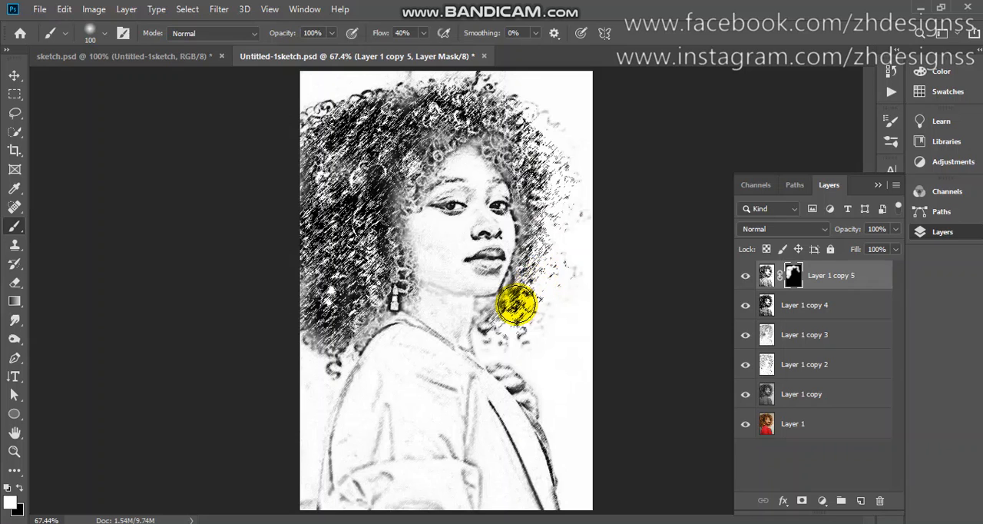
Set the opacity of Layer 1 copy 5 to 50%, keeping its blend mode at Normal
click(807, 228)
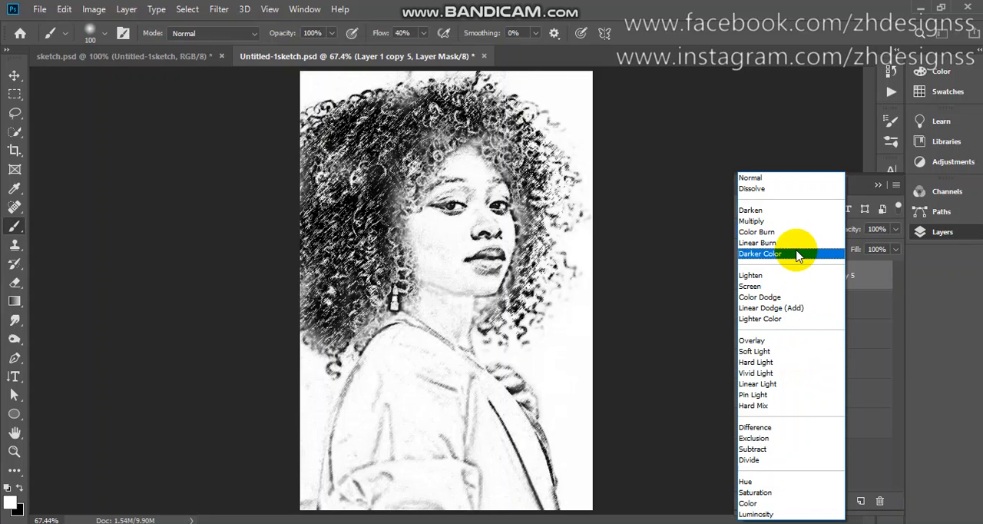
click(794, 132)
click(880, 232)
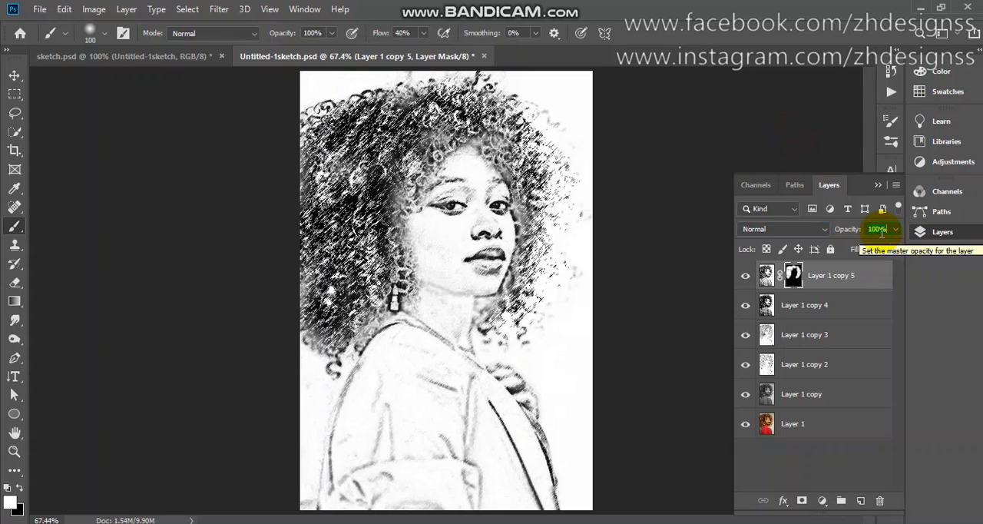
text(50)
key(Return)
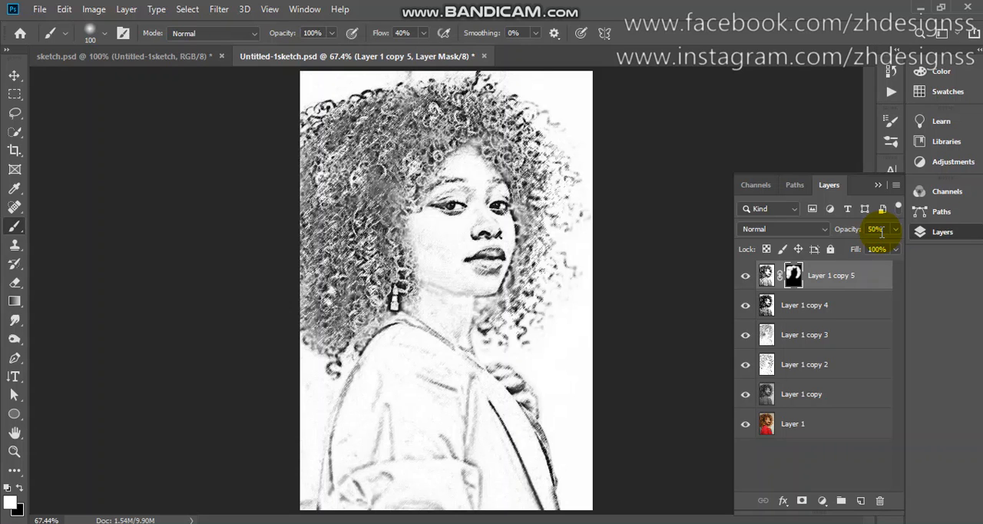
Examine the hair strokes up close by hiding and reshowing Layer 1 copy 5, and fit the image on screen
scroll(882, 234, up, 9)
scroll(882, 233, down, 5)
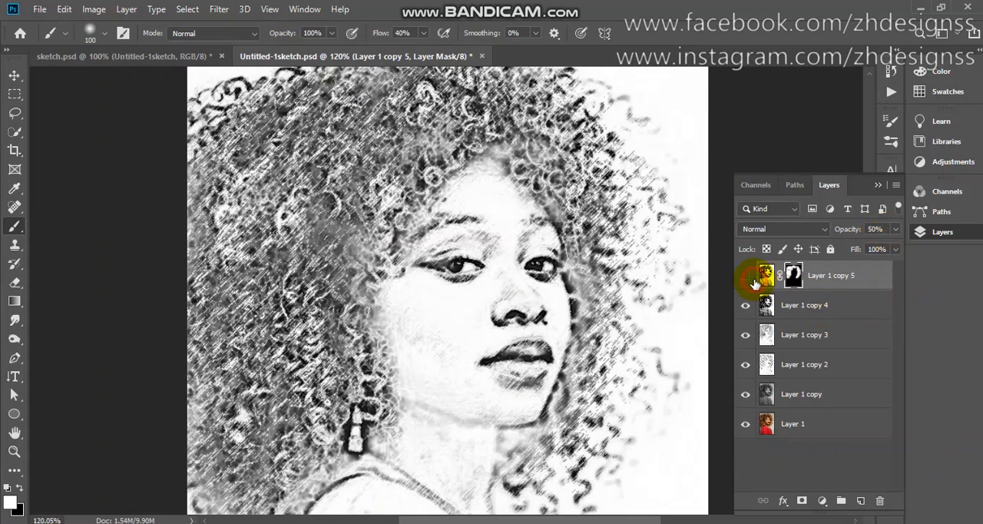
click(751, 278)
click(751, 278)
key(ctrl+0)
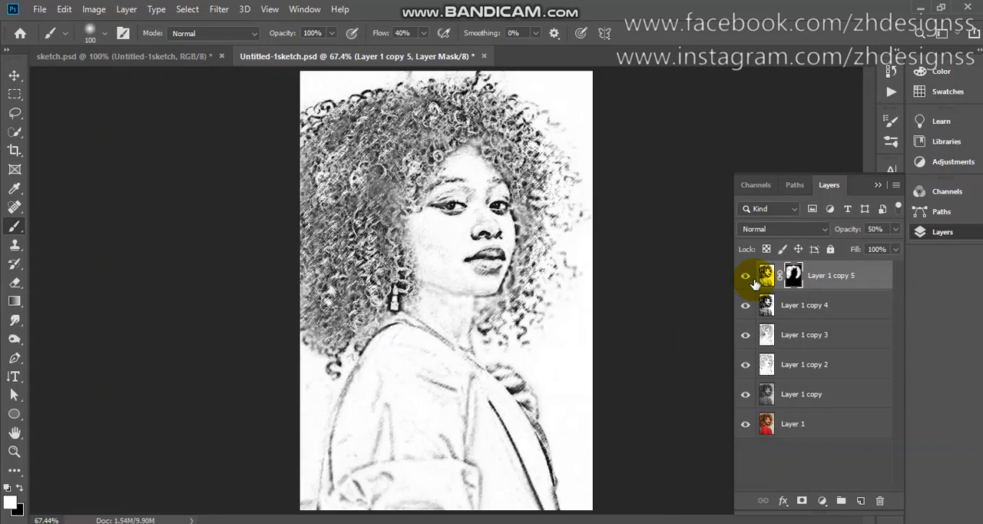
Merge all the layers above Layer 1 into one sketch layer and compare it with the original color photo
shift+click(843, 394)
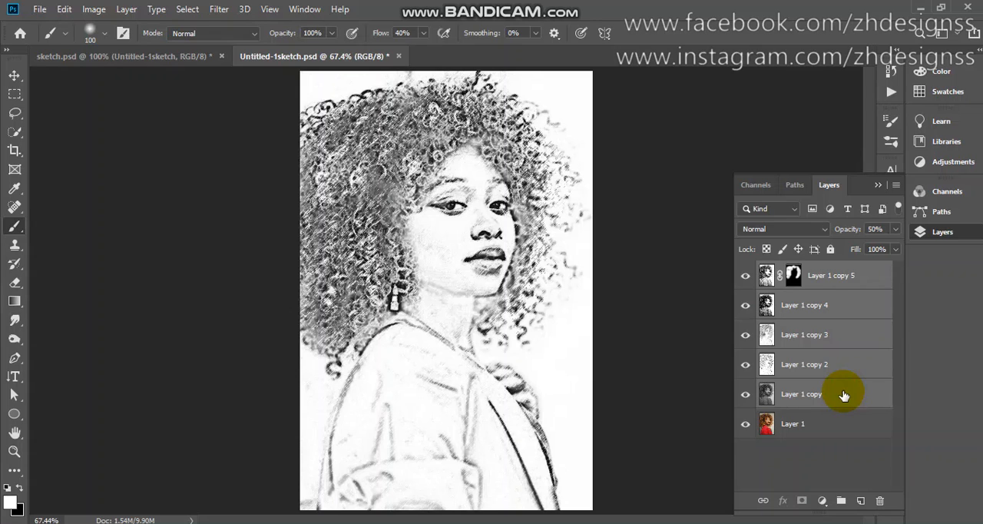
key(ctrl+e)
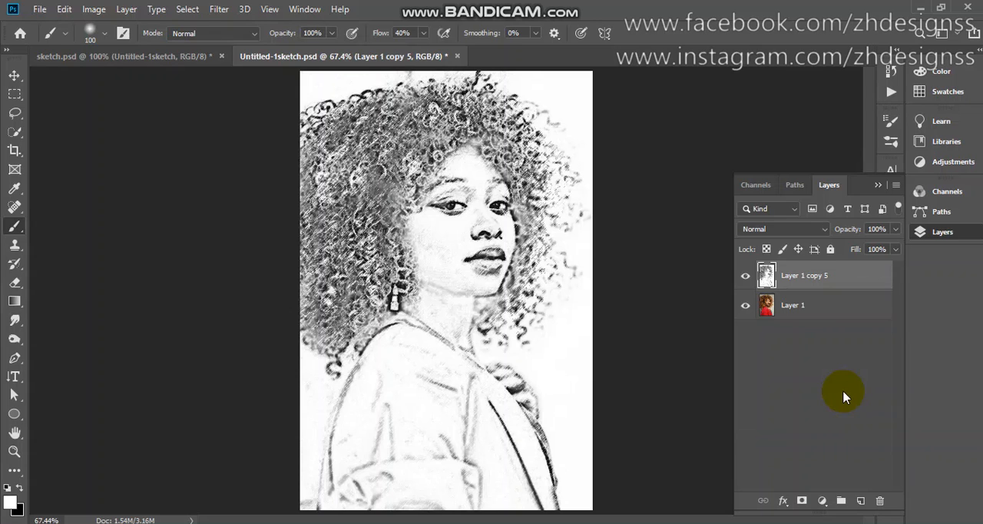
click(744, 279)
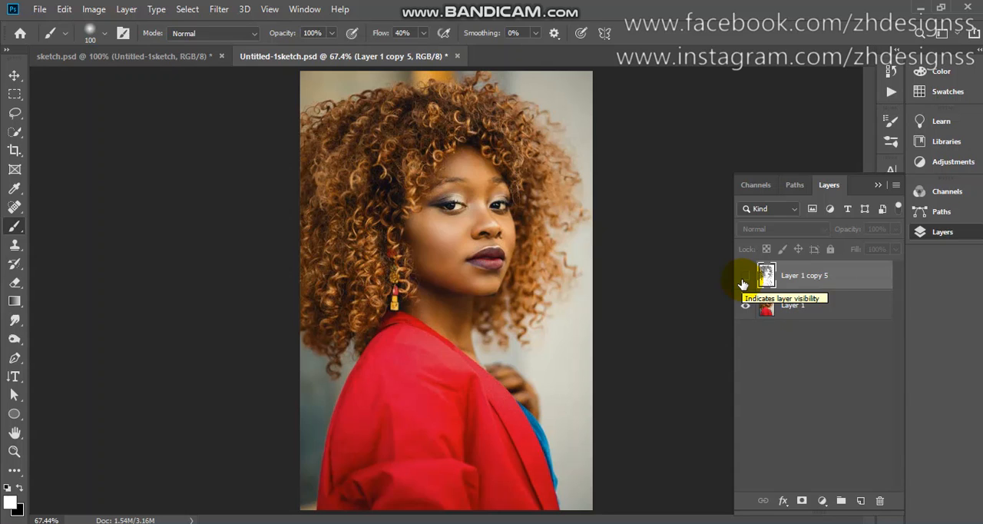
click(744, 279)
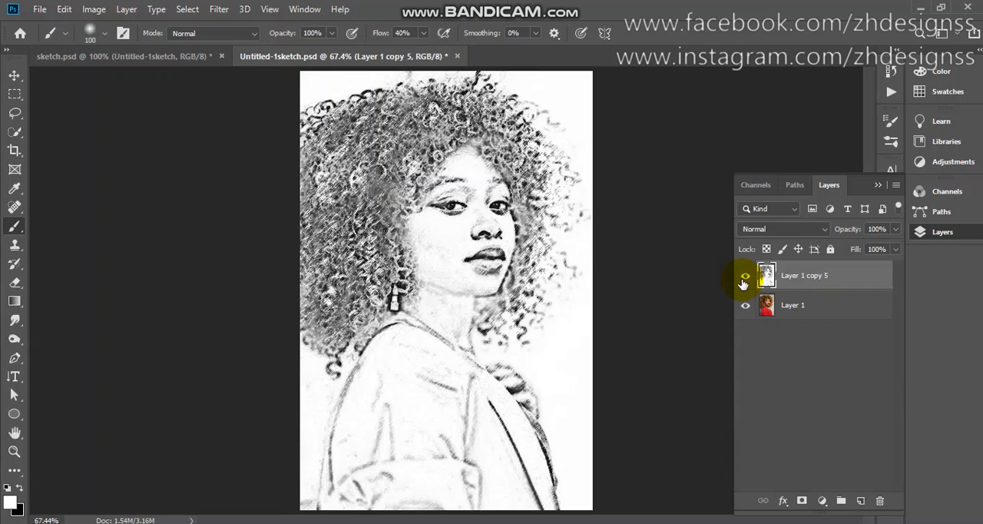
scroll(742, 283, up, 5)
scroll(743, 283, down, 2)
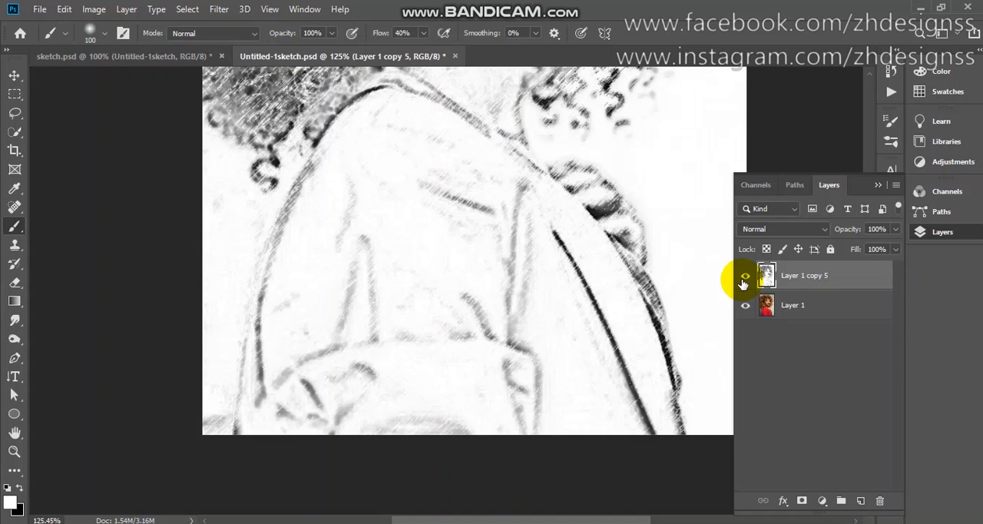
key(ctrl+0)
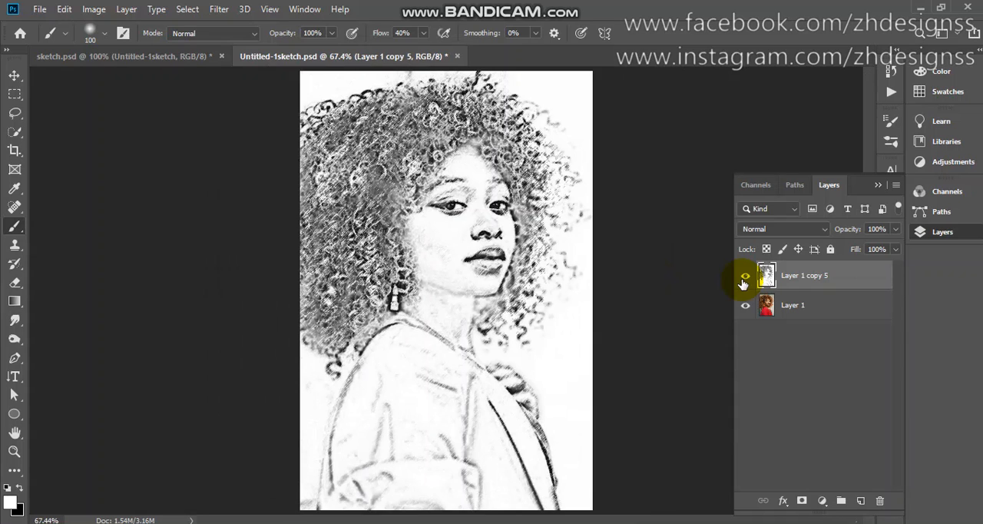